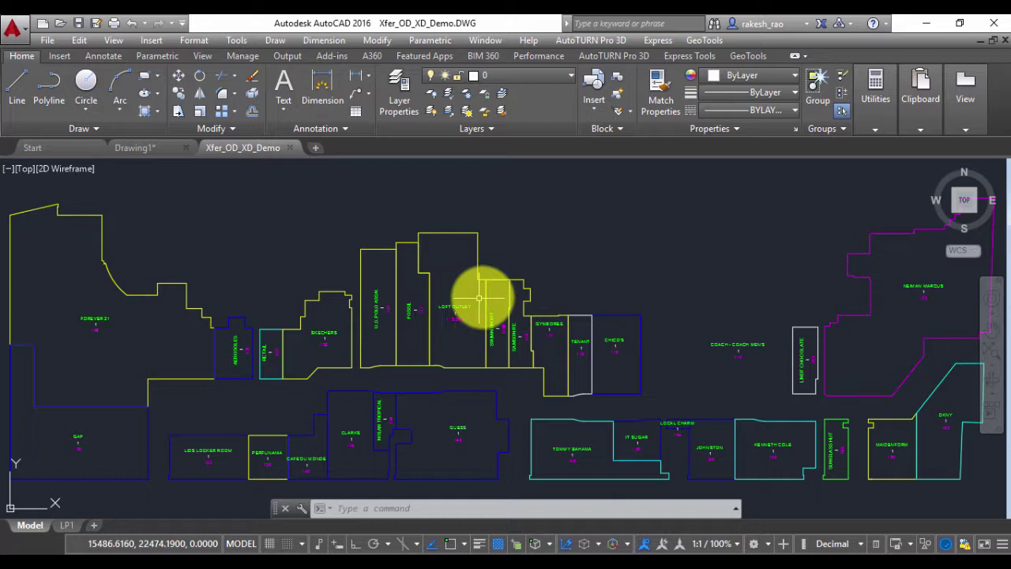
# Inspect the attribute values of the LOFT OUTLET shop's SUITE_INFO block without changing them
pyautogui.scroll(2, 462, 327)
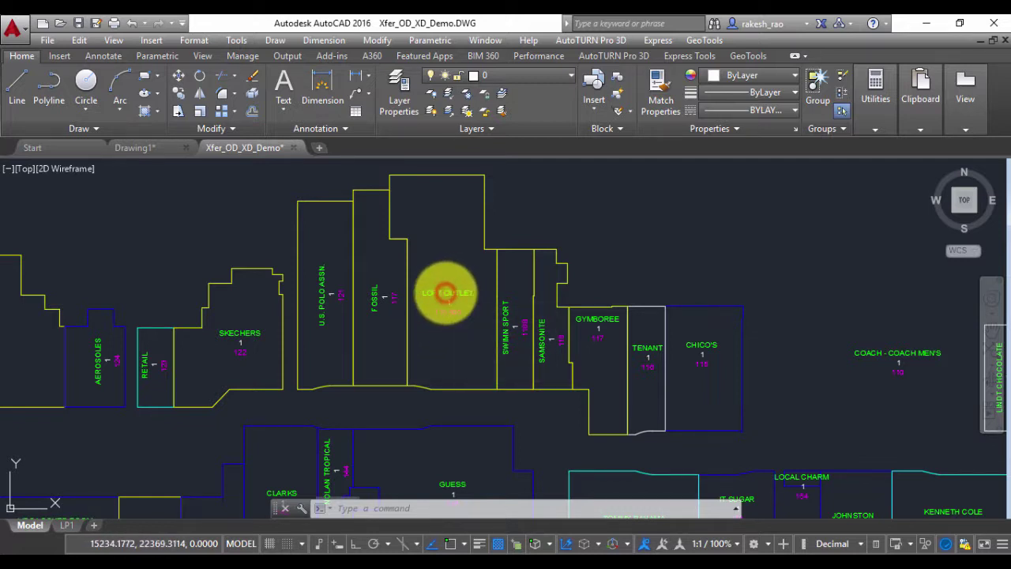
pyautogui.doubleClick(444, 294)
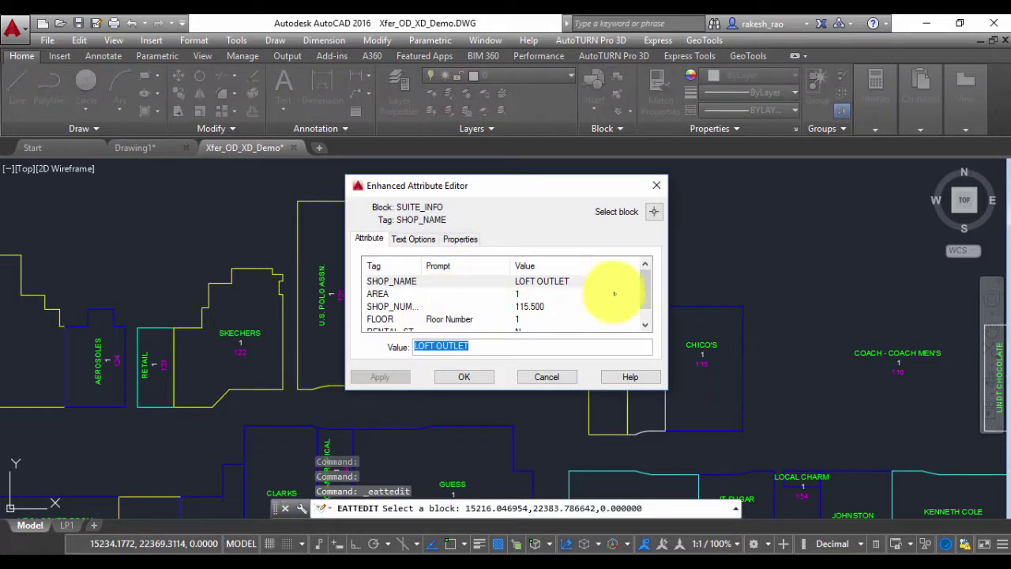
pyautogui.click(646, 289)
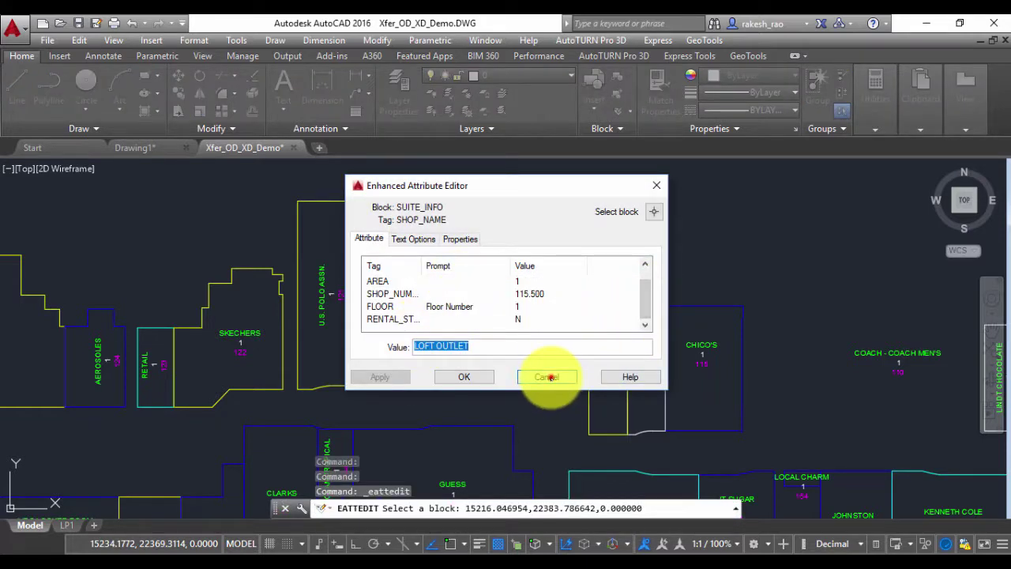
pyautogui.click(548, 377)
# List the extended entity data attached to the LOFT OUTLET block for the application suite_info using XDLIST
pyautogui.write('xdli')
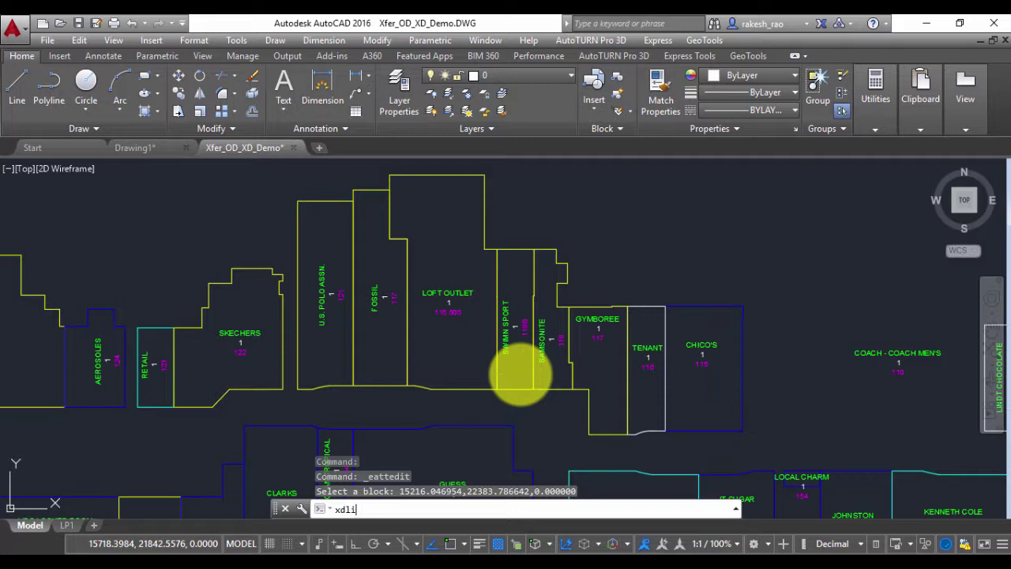
pyautogui.write('st')
pyautogui.press('Return')
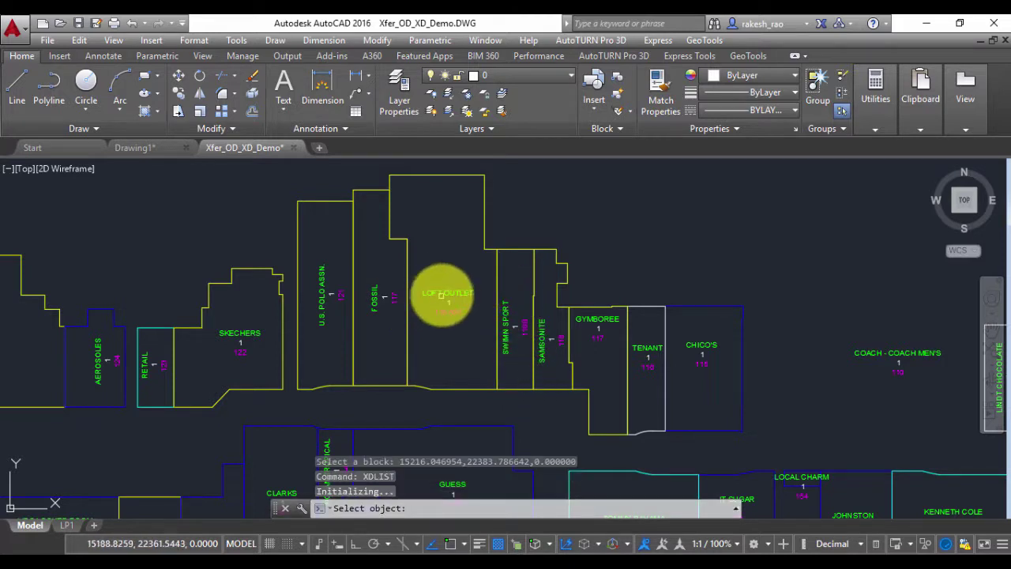
pyautogui.click(441, 294)
pyautogui.write('suite_info')
pyautogui.press('Return')
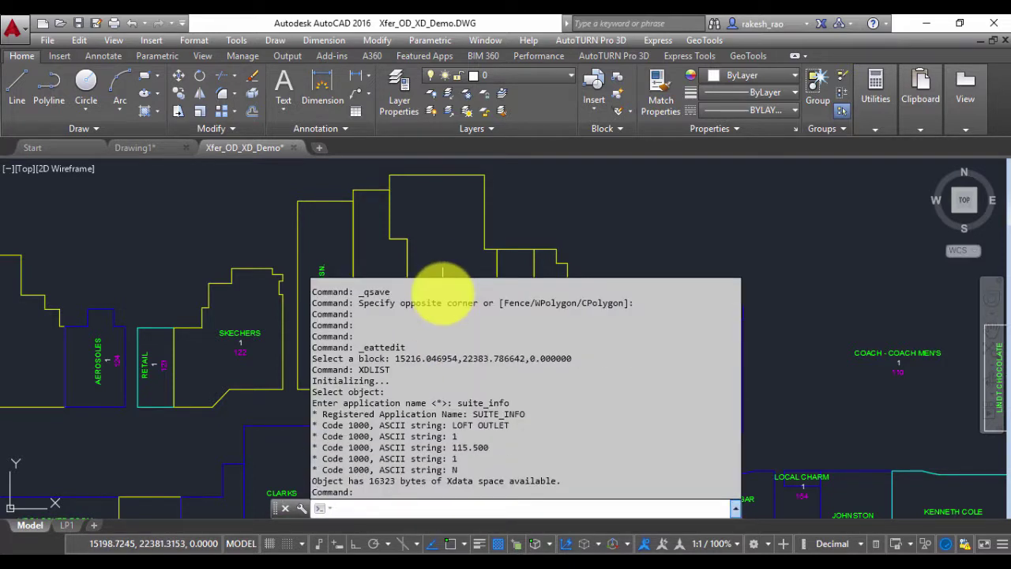
pyautogui.moveTo(556, 481); pyautogui.dragTo(266, 415)
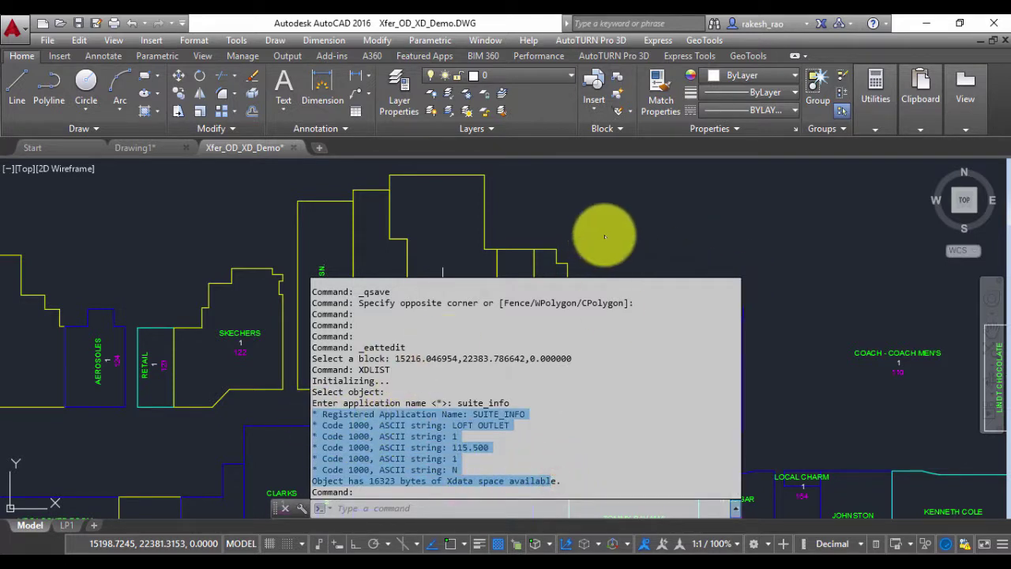
pyautogui.press('Escape')
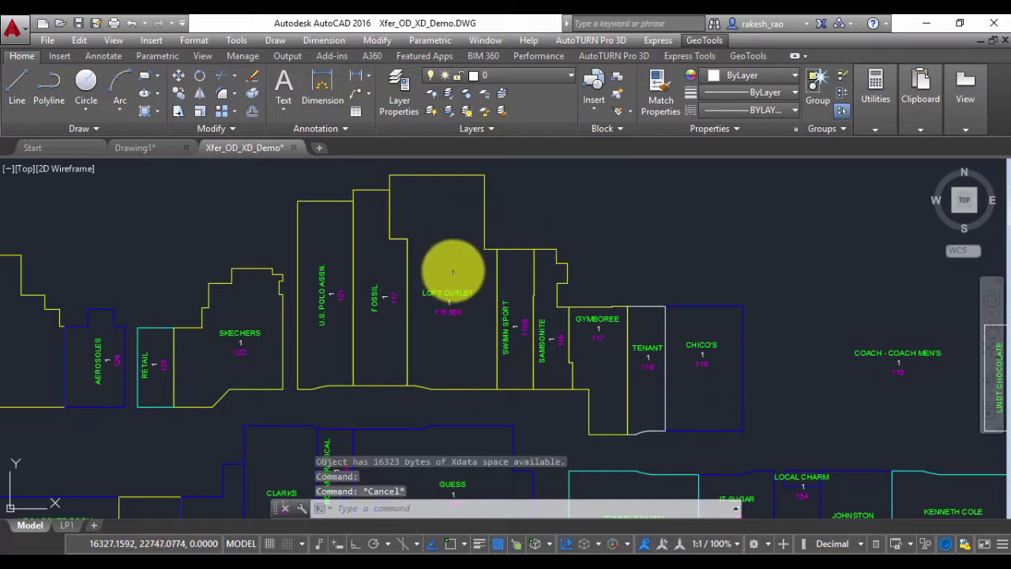
pyautogui.click(453, 272)
pyautogui.press('Escape')
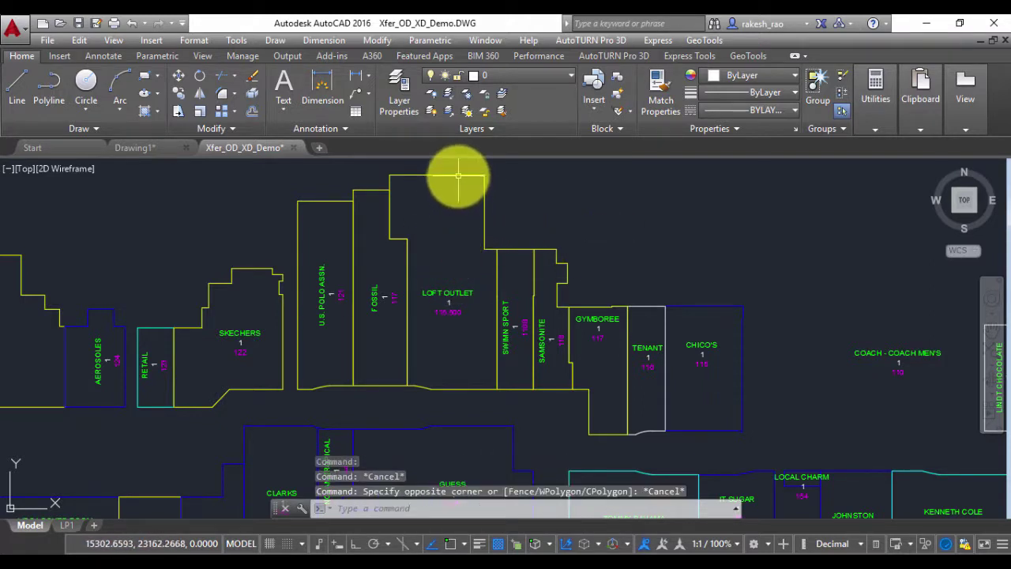
pyautogui.click(458, 175)
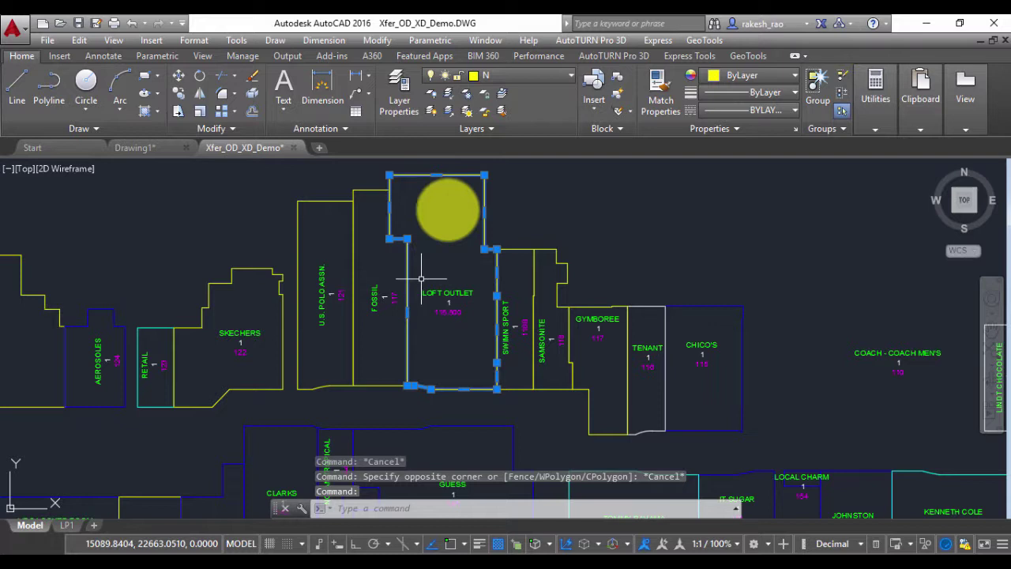
pyautogui.press('Escape')
# Set up the GeoTools transfer of Object Data / Xdata between two objects for the SUITE_INFO extended entity application
pyautogui.click(704, 41)
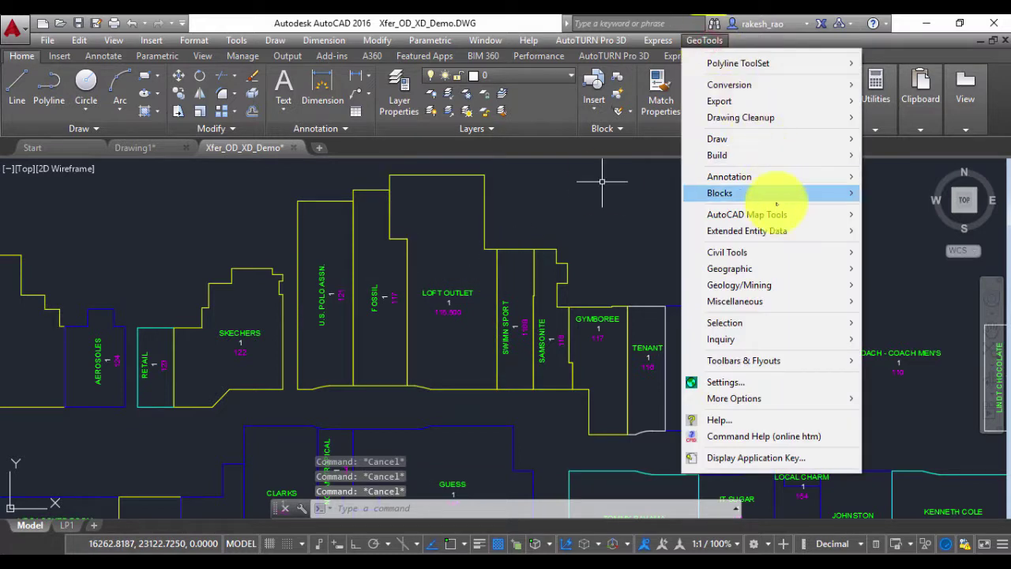
pyautogui.click(772, 214)
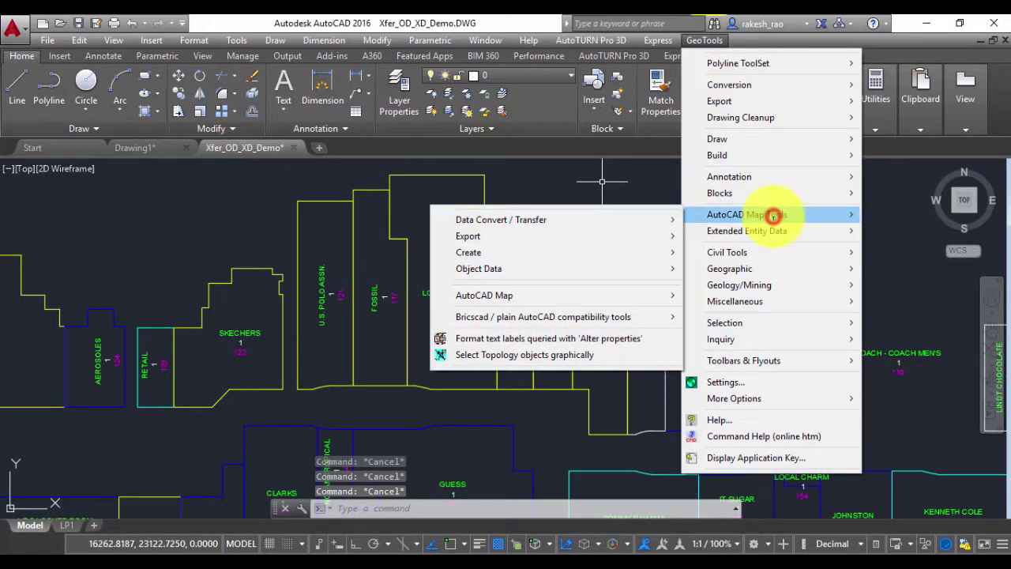
pyautogui.click(639, 219)
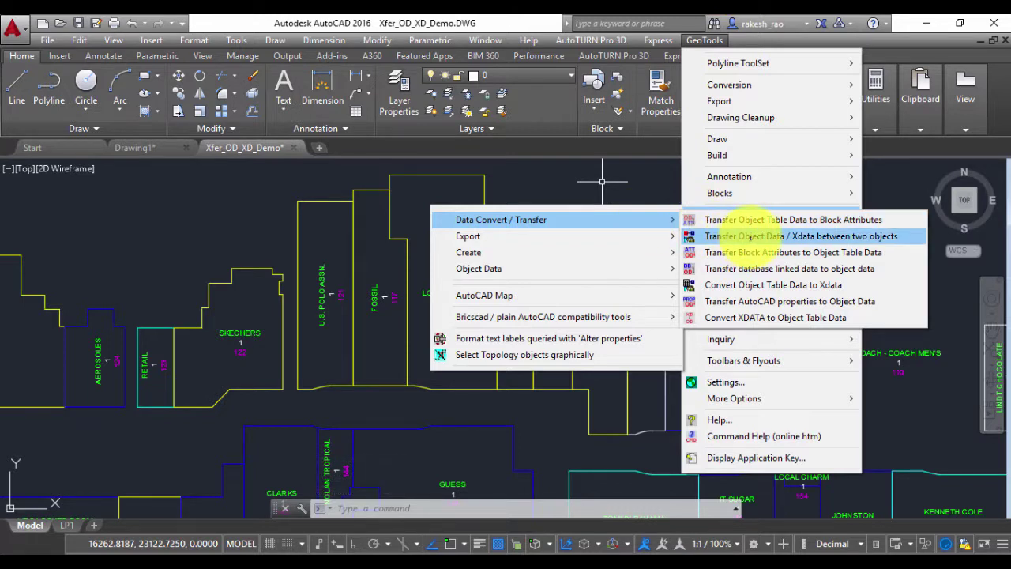
pyautogui.click(748, 237)
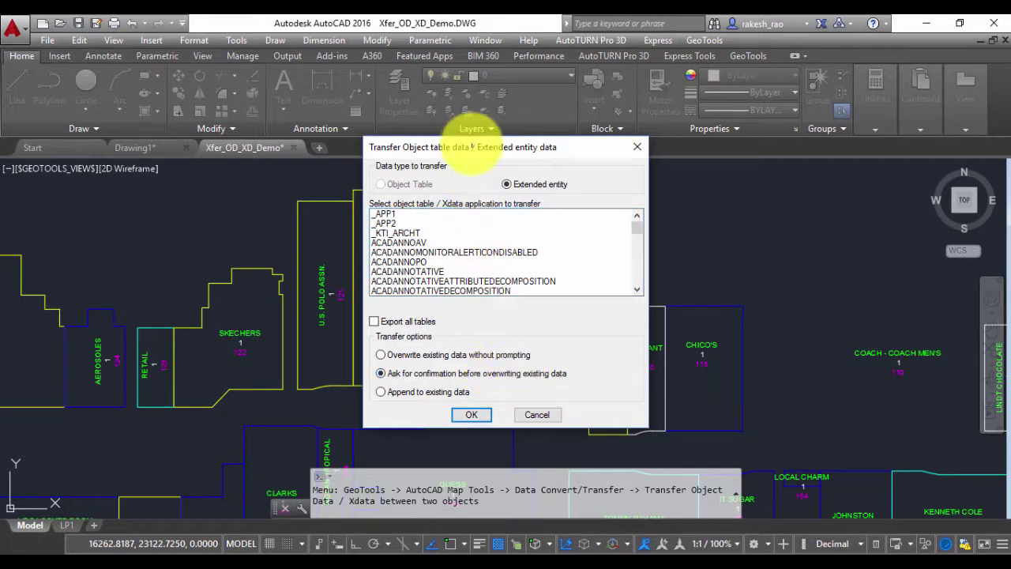
pyautogui.moveTo(466, 147); pyautogui.dragTo(690, 191)
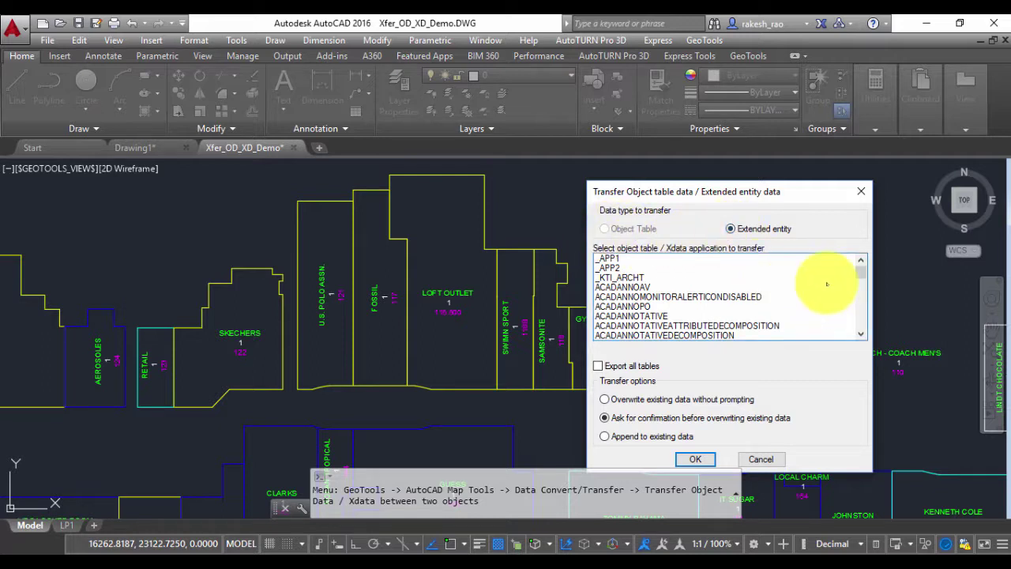
pyautogui.moveTo(859, 274); pyautogui.dragTo(859, 324)
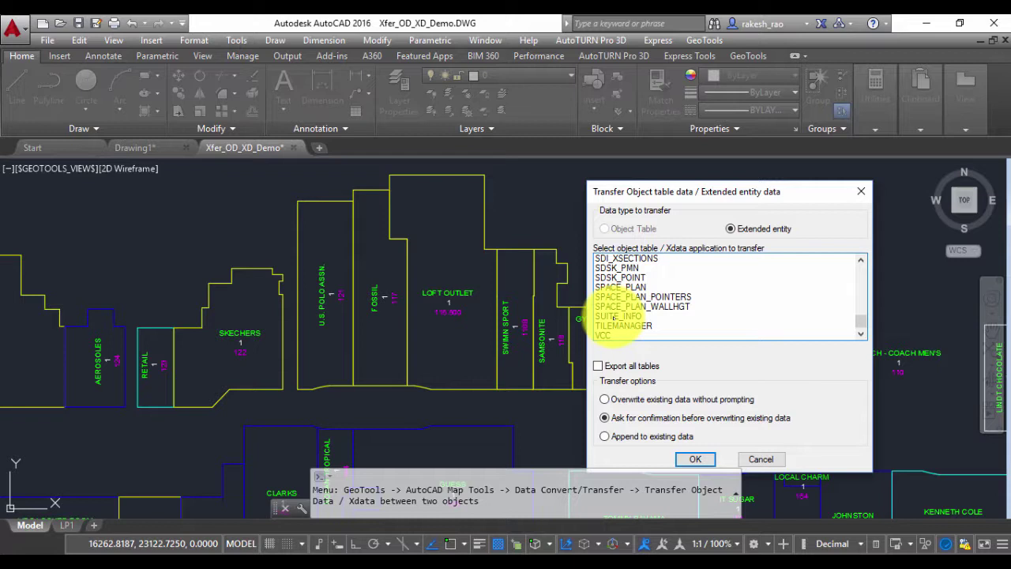
pyautogui.click(614, 316)
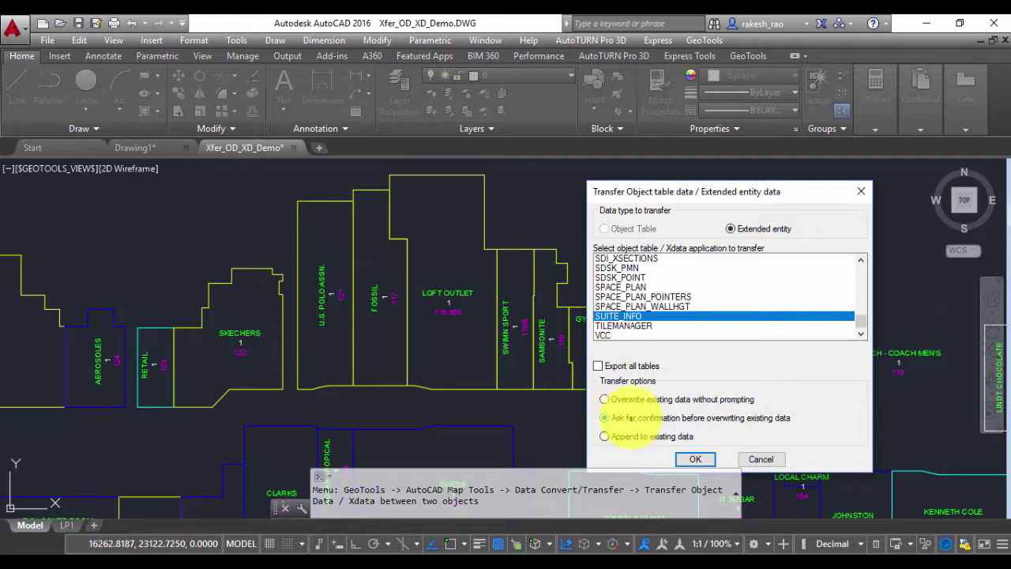
pyautogui.click(692, 460)
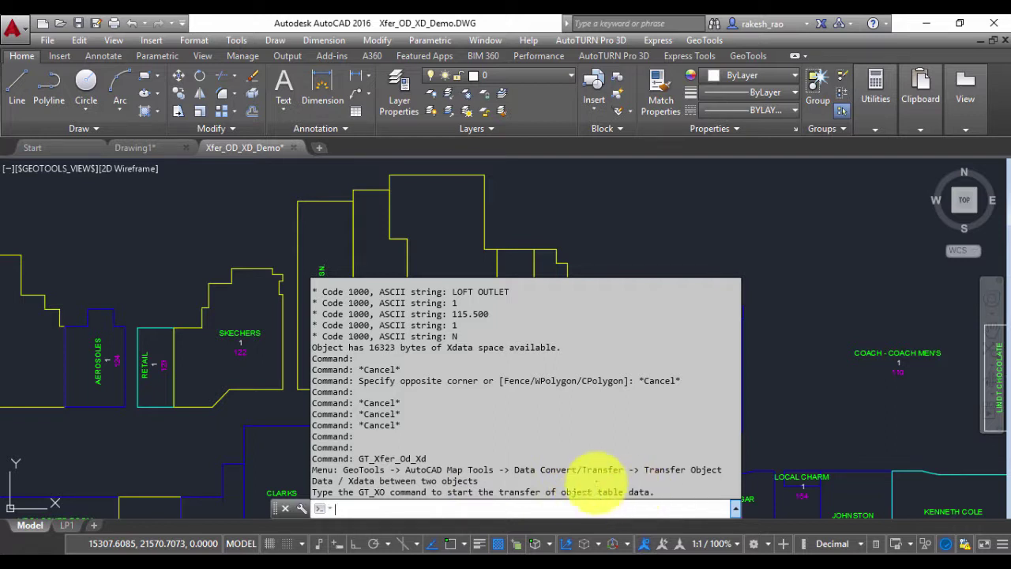
pyautogui.moveTo(313, 491); pyautogui.dragTo(654, 491)
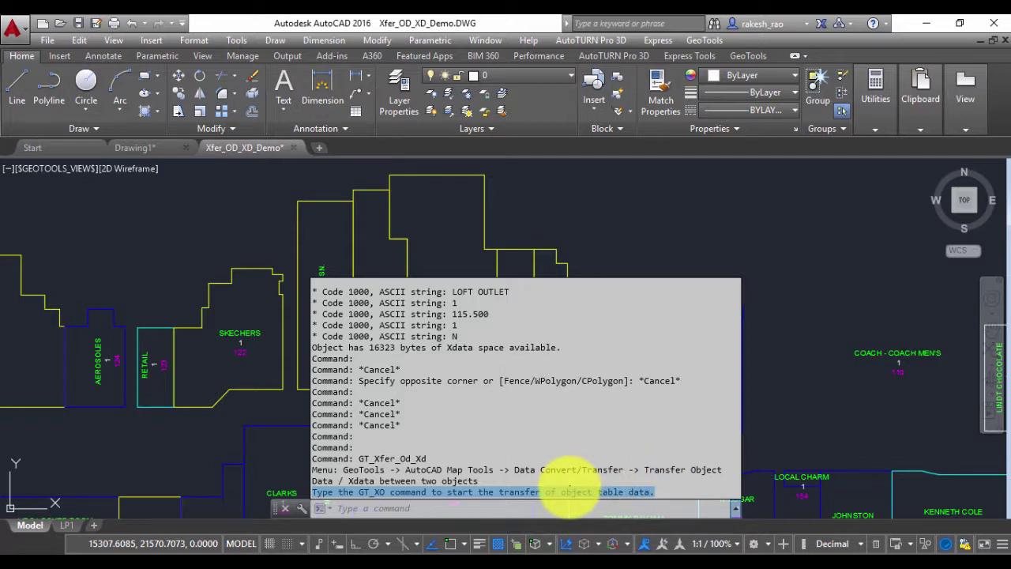
# Run GT_XO to transfer the SUITE_INFO xdata from the LOFT OUTLET block to its boundary polyline, and check the command history
pyautogui.write('gt_')
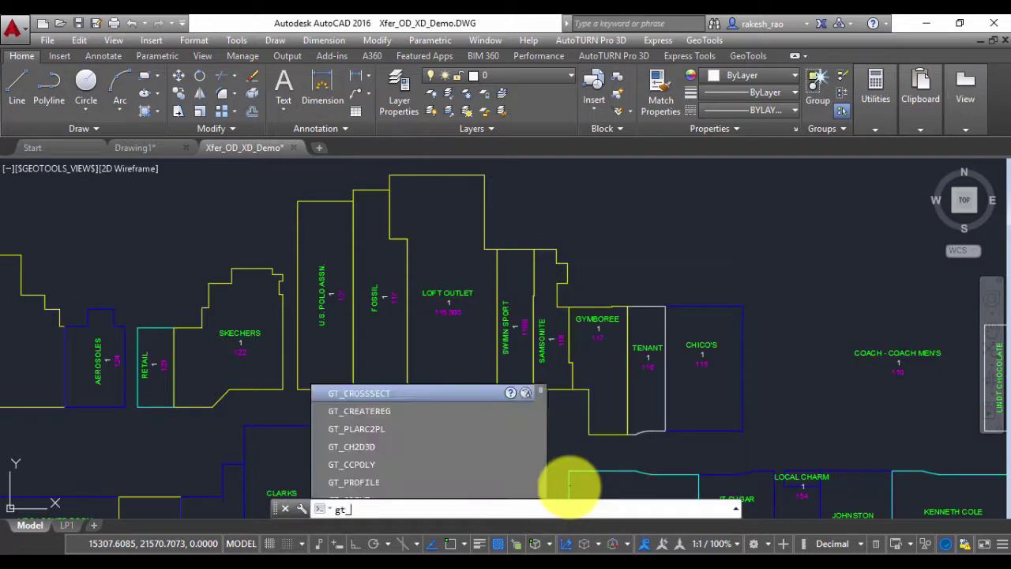
pyautogui.press('Return')
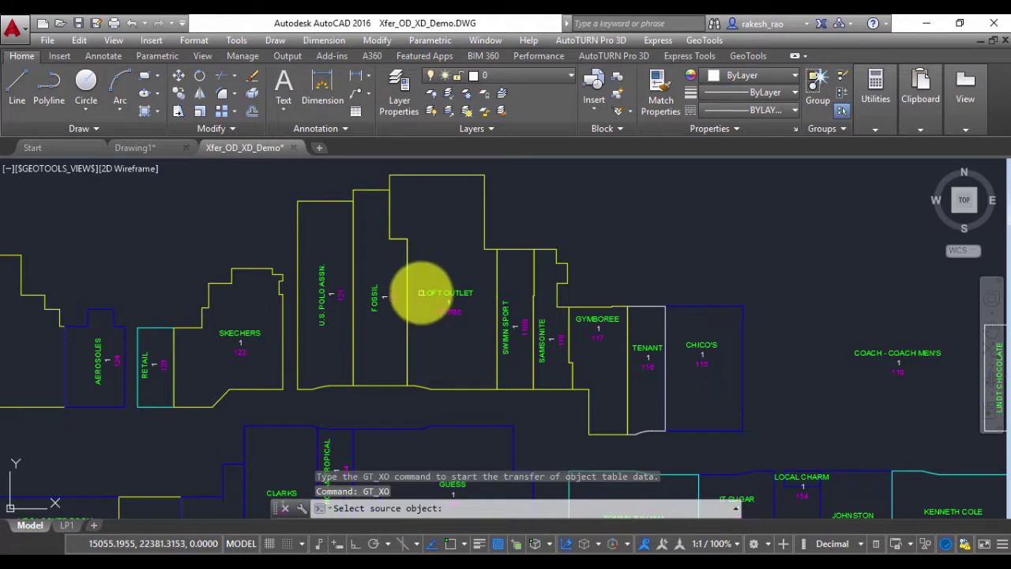
pyautogui.click(426, 292)
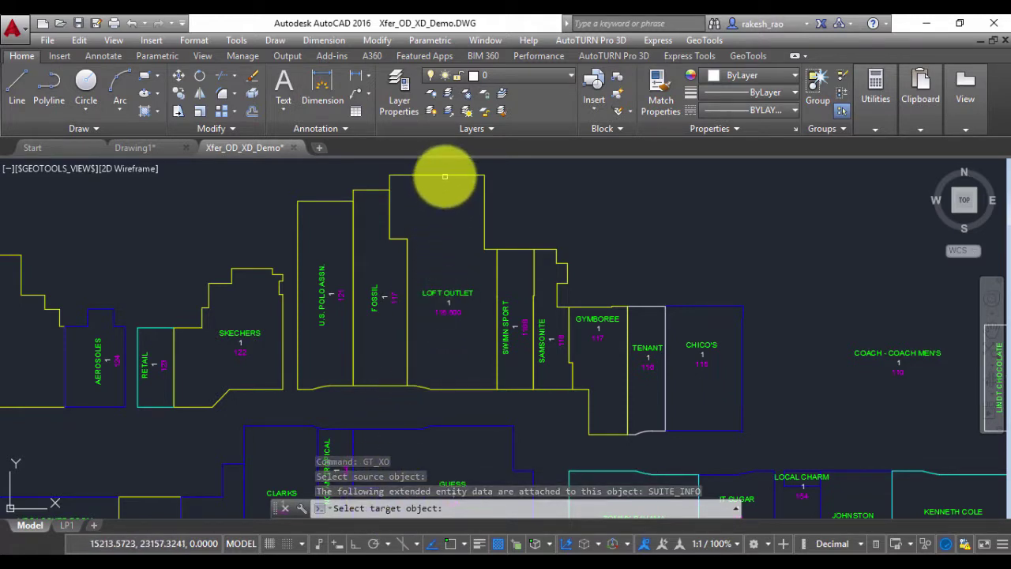
pyautogui.click(445, 174)
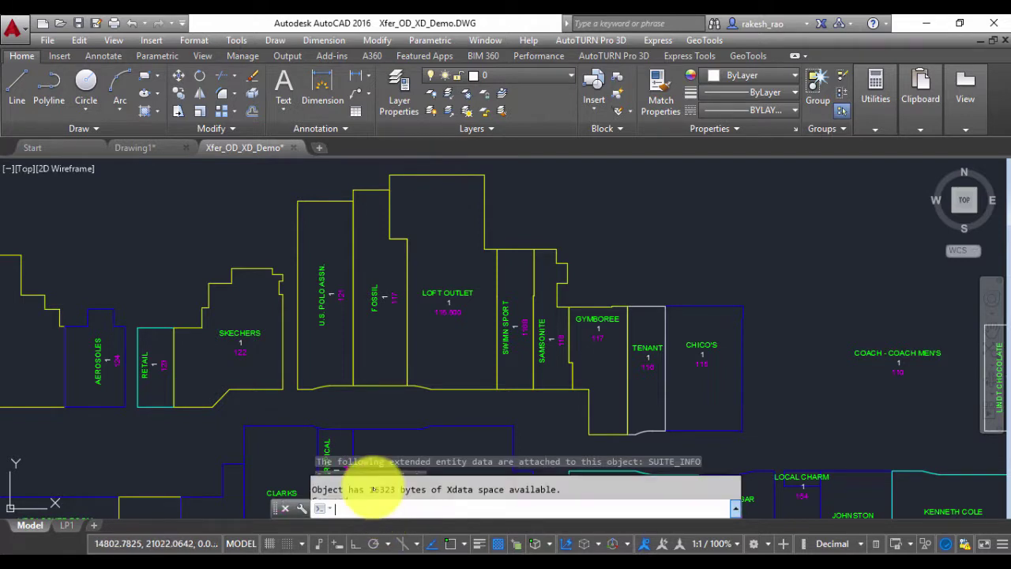
pyautogui.press('F2')
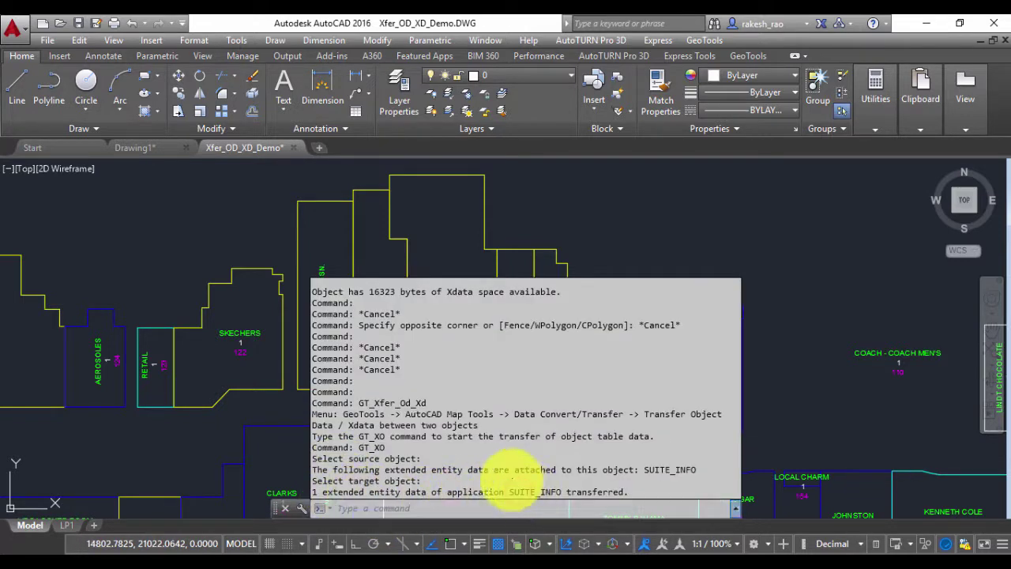
pyautogui.press('F2')
# Transfer the SUITE_INFO xdata from the SWIMN SPORT and GYMBOREE blocks to their respective boundary polylines with GT_XO
pyautogui.press('Return')
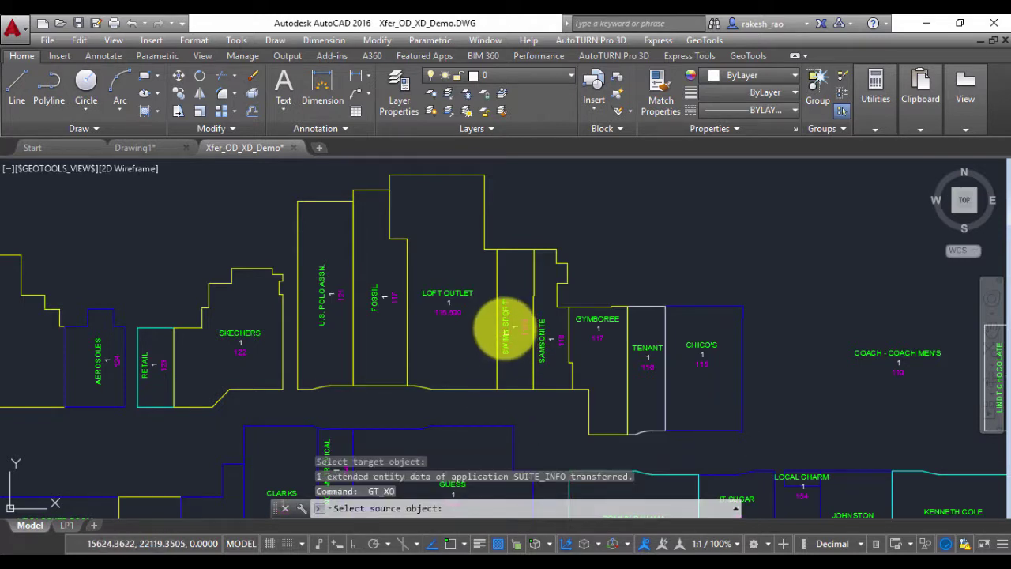
pyautogui.click(503, 324)
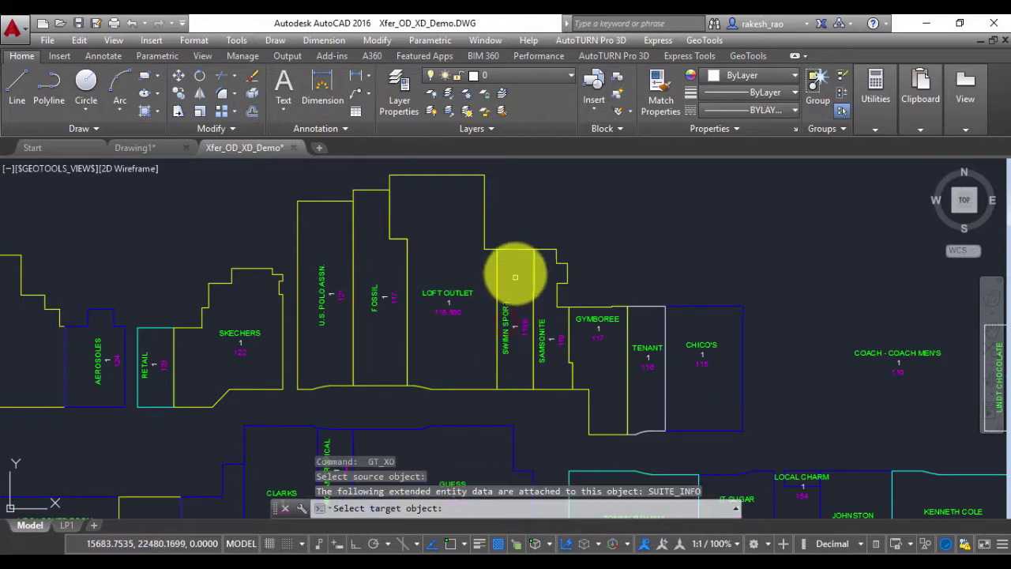
pyautogui.click(569, 302)
pyautogui.press('Return')
pyautogui.click(587, 316)
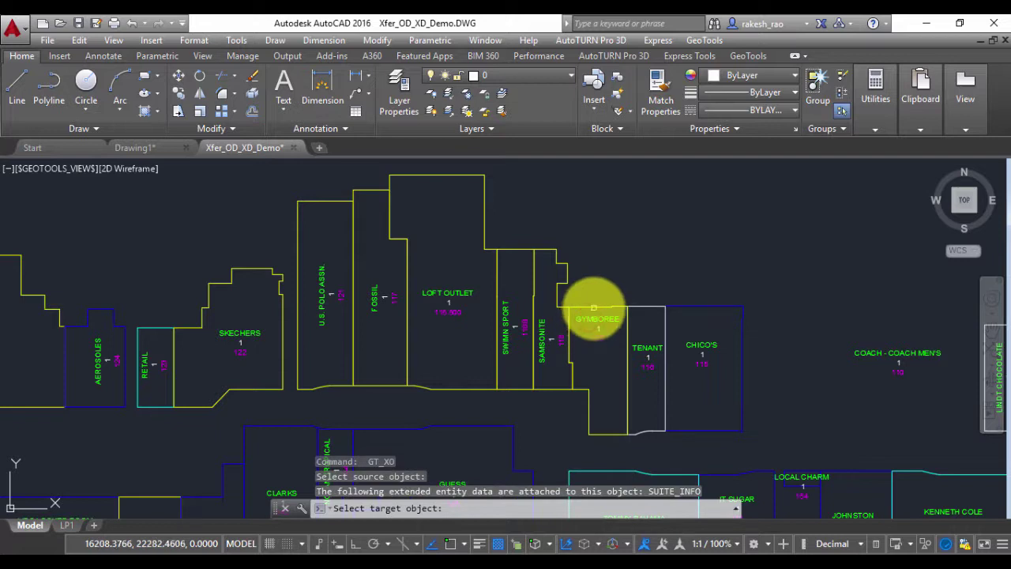
pyautogui.click(592, 309)
pyautogui.press('F2')
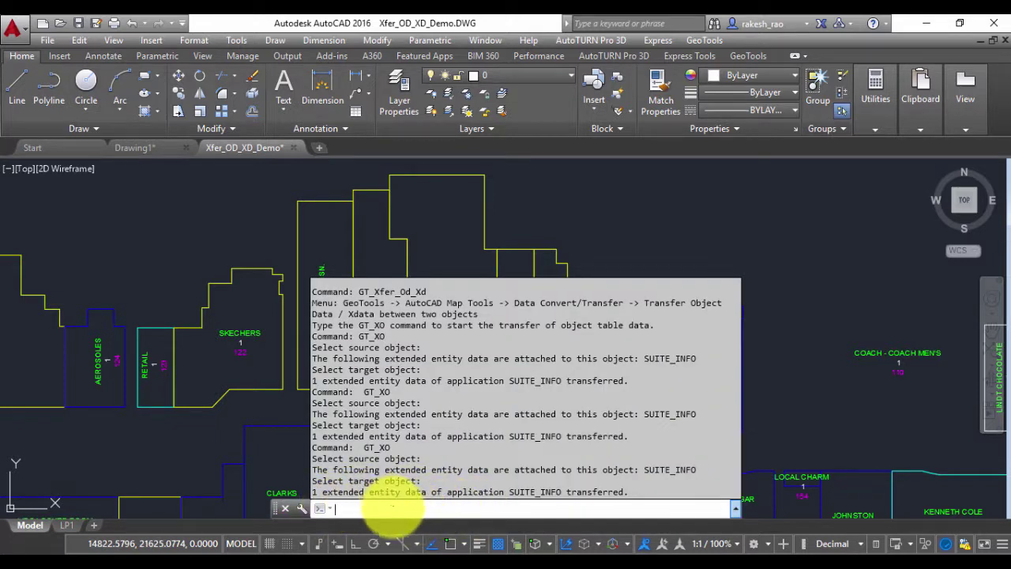
# Repeat the GT_XO transfer from the LOFT OUTLET block to the same shop's boundary polyline
pyautogui.press('Return')
pyautogui.click(450, 294)
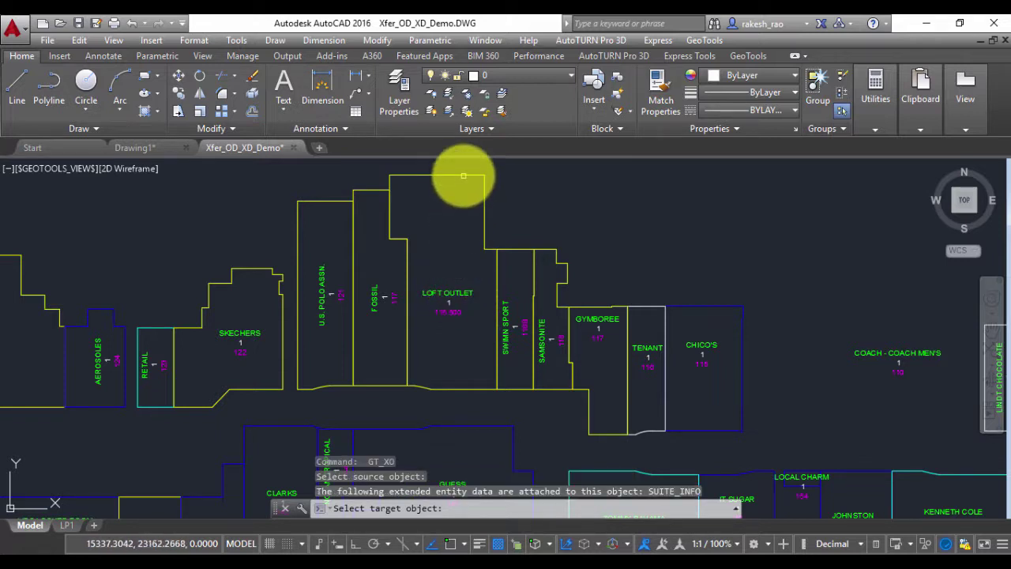
pyautogui.click(464, 175)
pyautogui.press('F2')
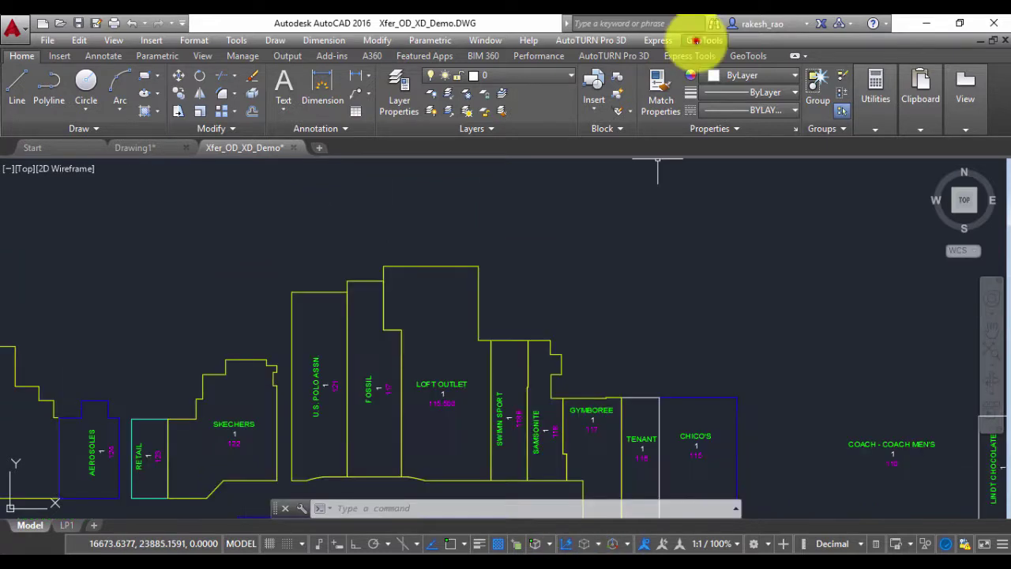
pyautogui.click(703, 40)
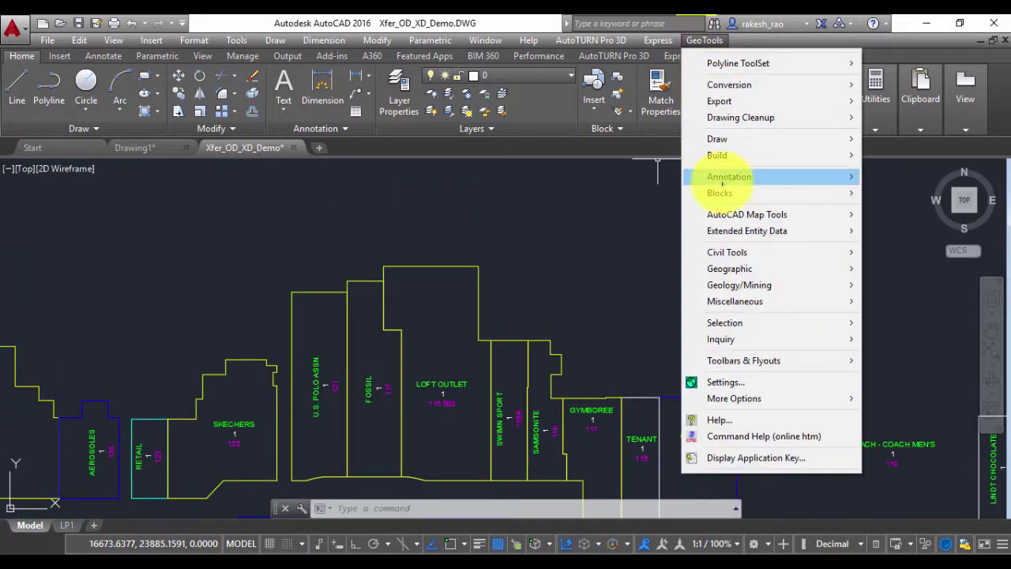
pyautogui.moveTo(712, 223)
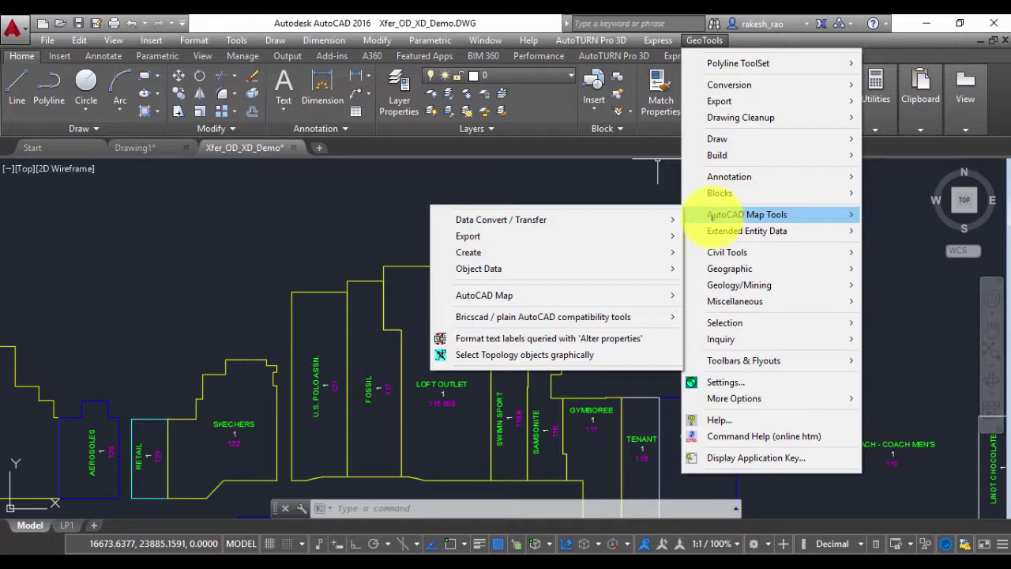
pyautogui.moveTo(673, 219)
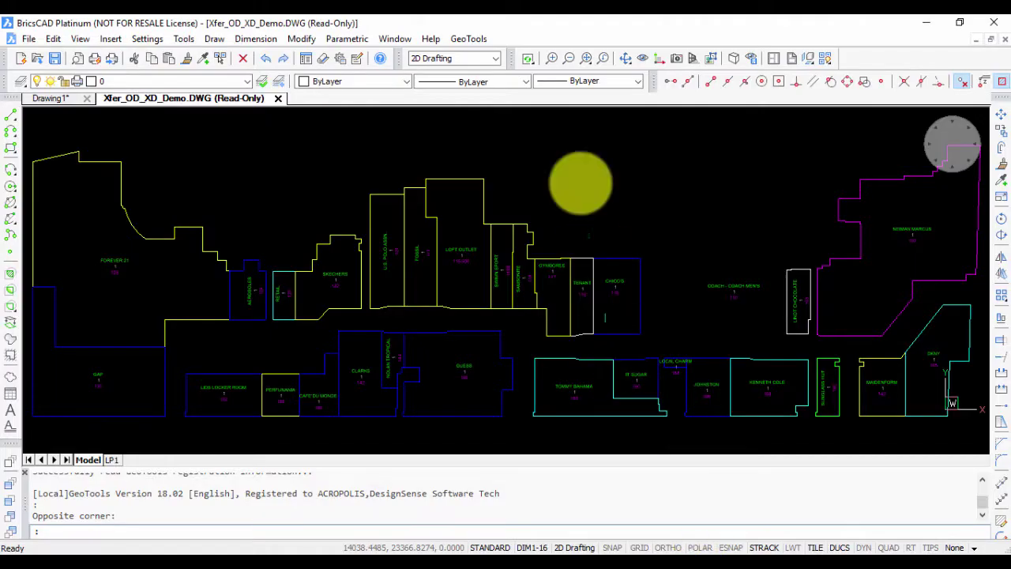
# In BricsCAD, open the GeoTools Object Data / Xdata transfer settings, browse the list of xdata applications, and cancel
pyautogui.click(481, 38)
pyautogui.moveTo(506, 213)
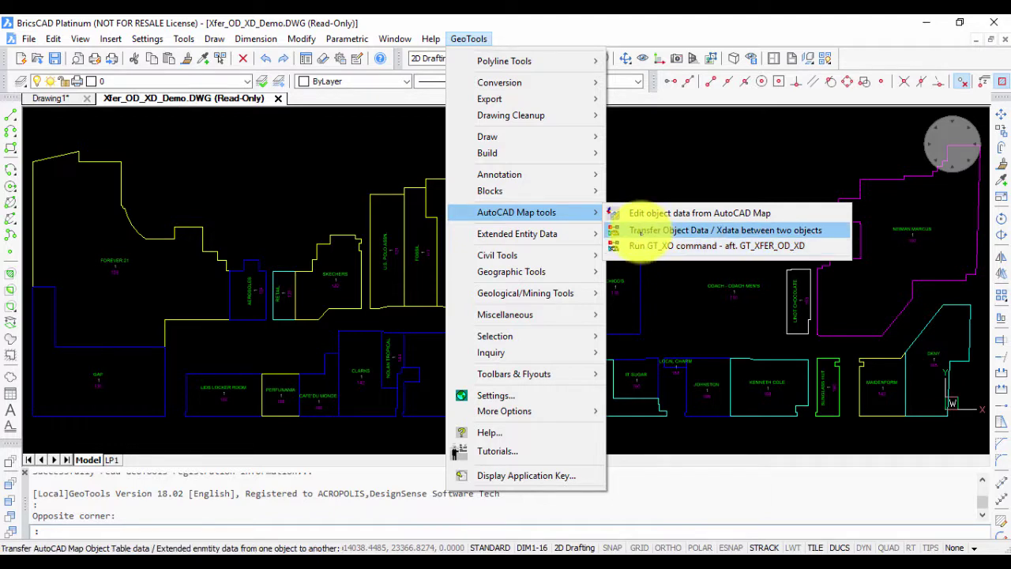
pyautogui.click(642, 230)
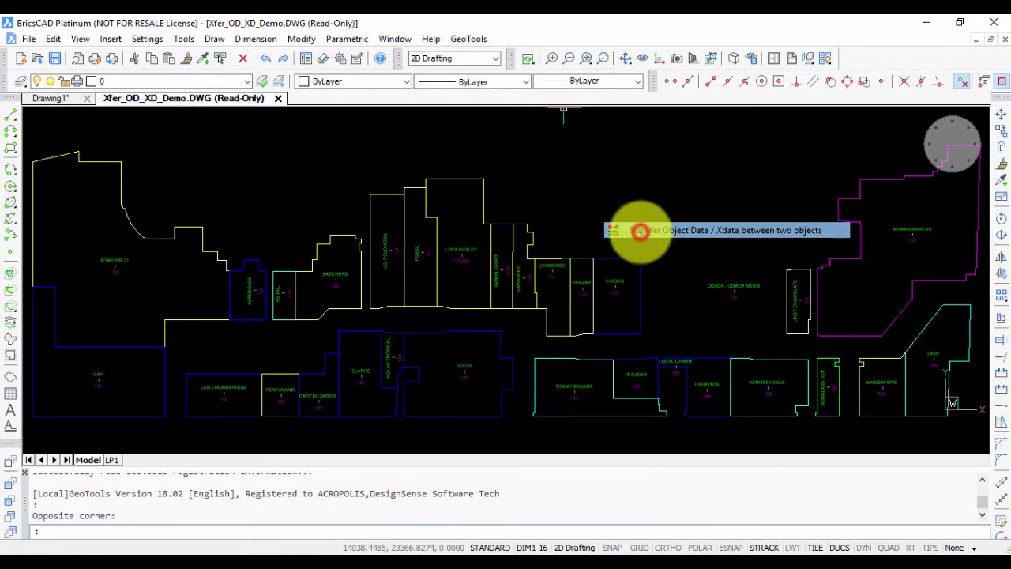
pyautogui.moveTo(627, 241); pyautogui.dragTo(623, 276)
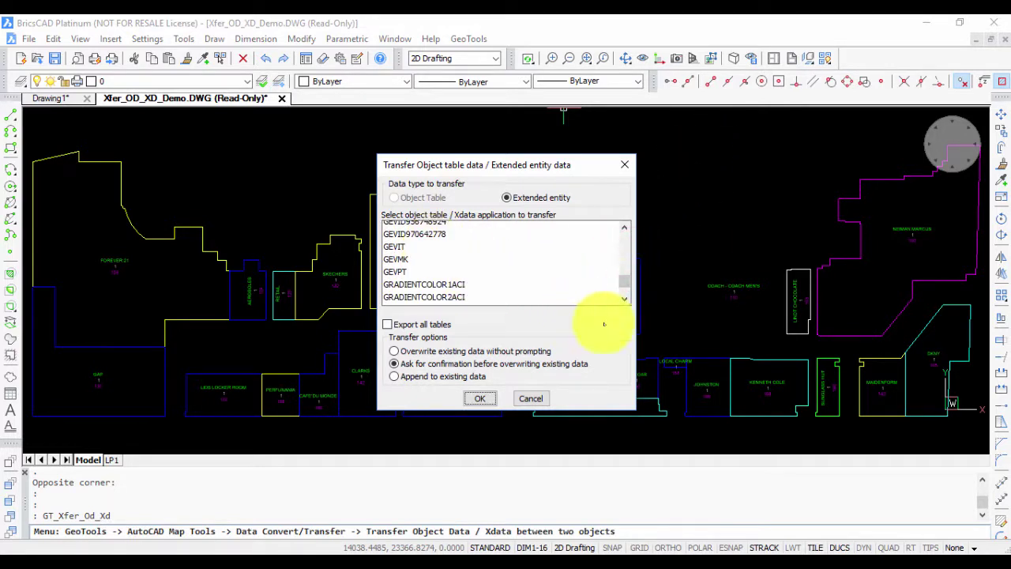
pyautogui.click(529, 400)
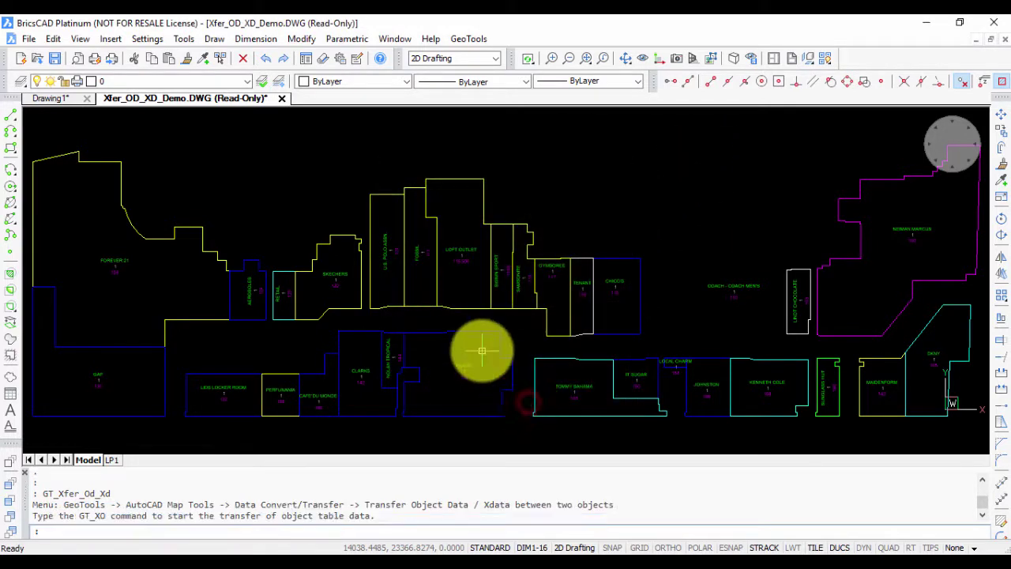